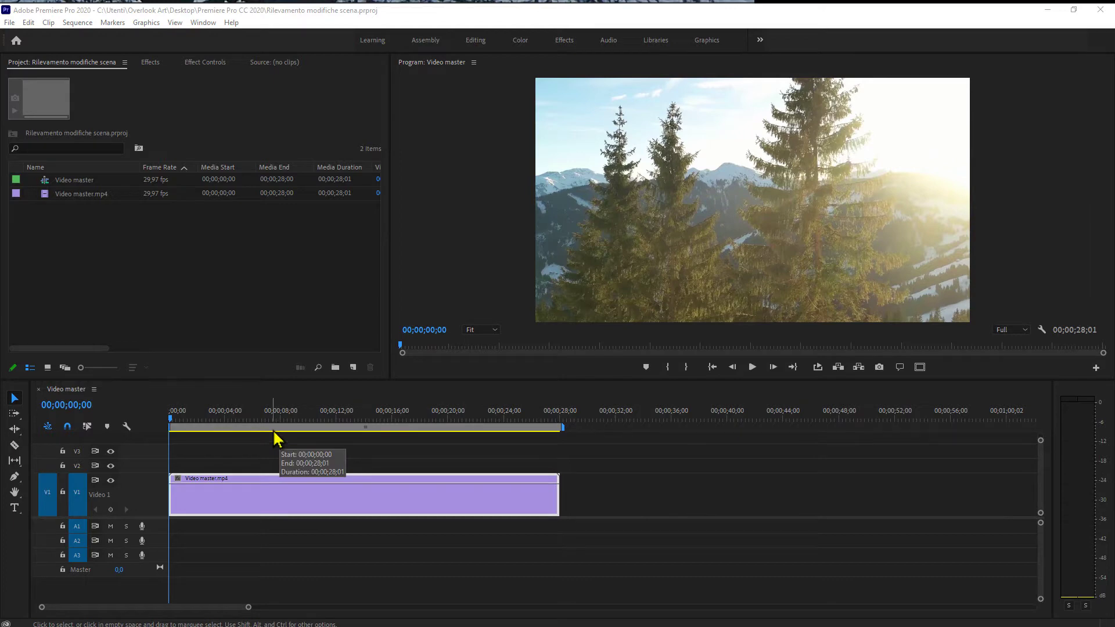
Preview the footage, then open Clip > Scene Edit Detection for Video master.mp4.
click(180, 415)
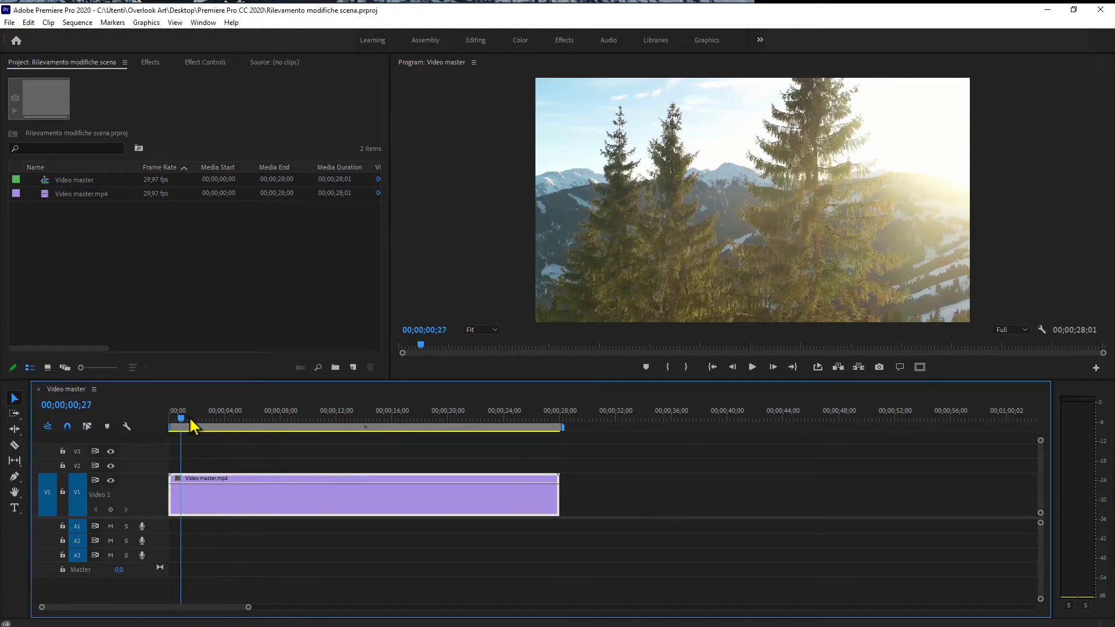
mouse_move(191, 419)
mouse_down()
mouse_move(414, 431)
mouse_move(309, 451)
mouse_move(485, 448)
mouse_move(170, 462)
mouse_up()
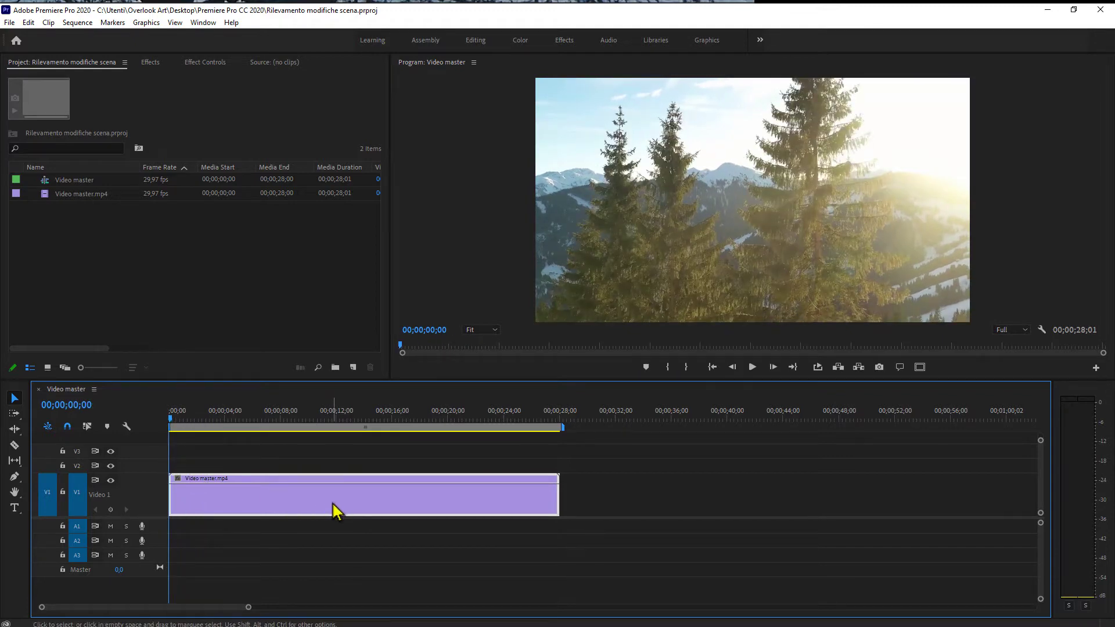
right_click(335, 511)
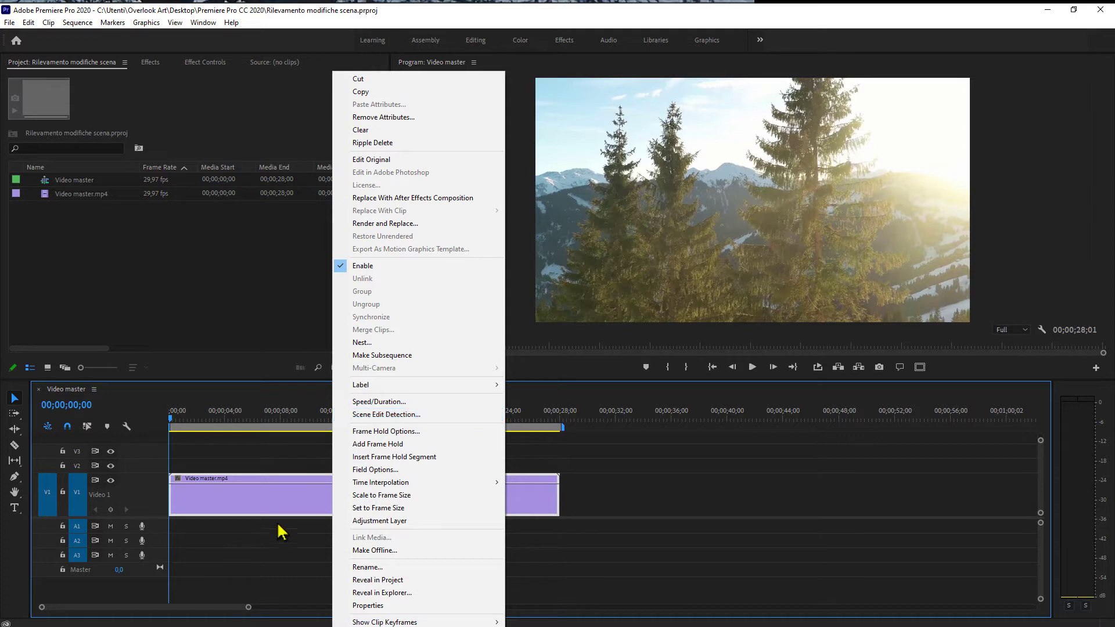
click(279, 500)
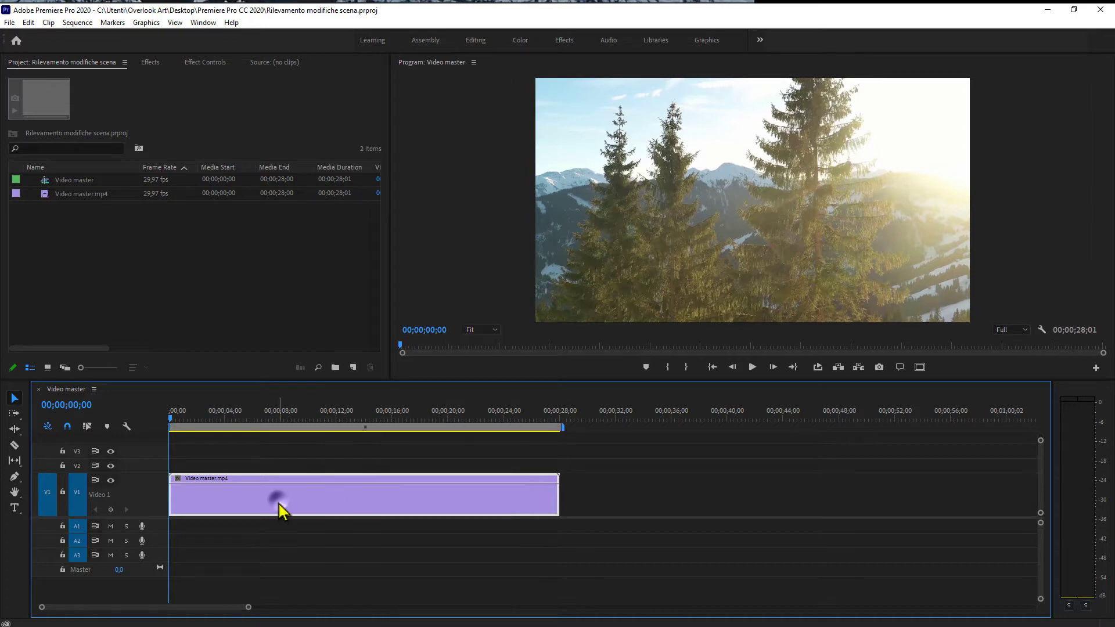
click(48, 22)
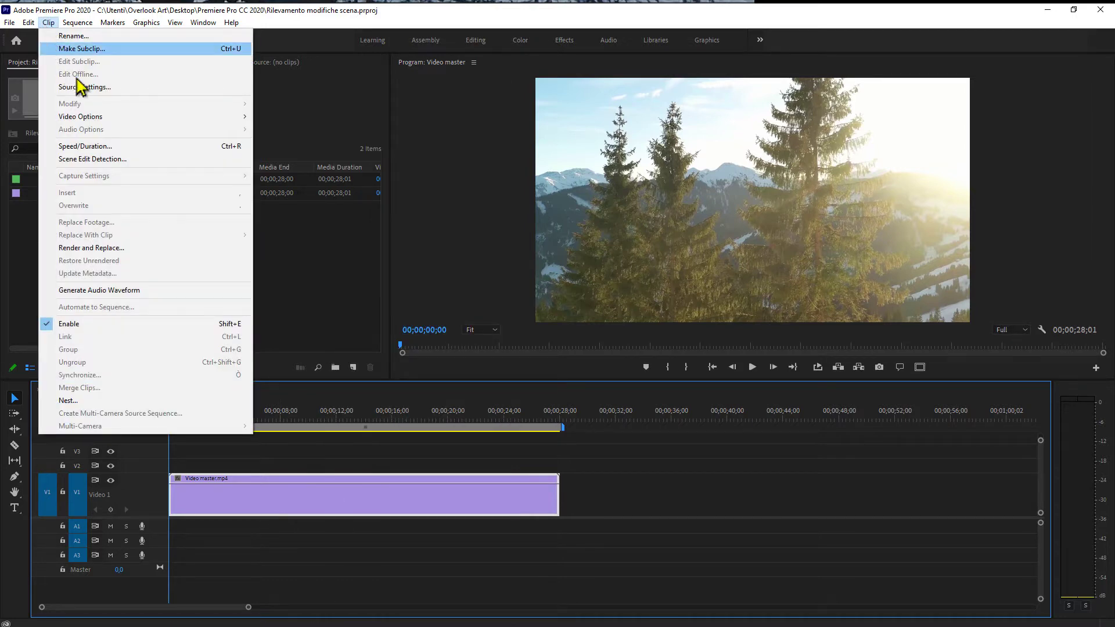
click(150, 159)
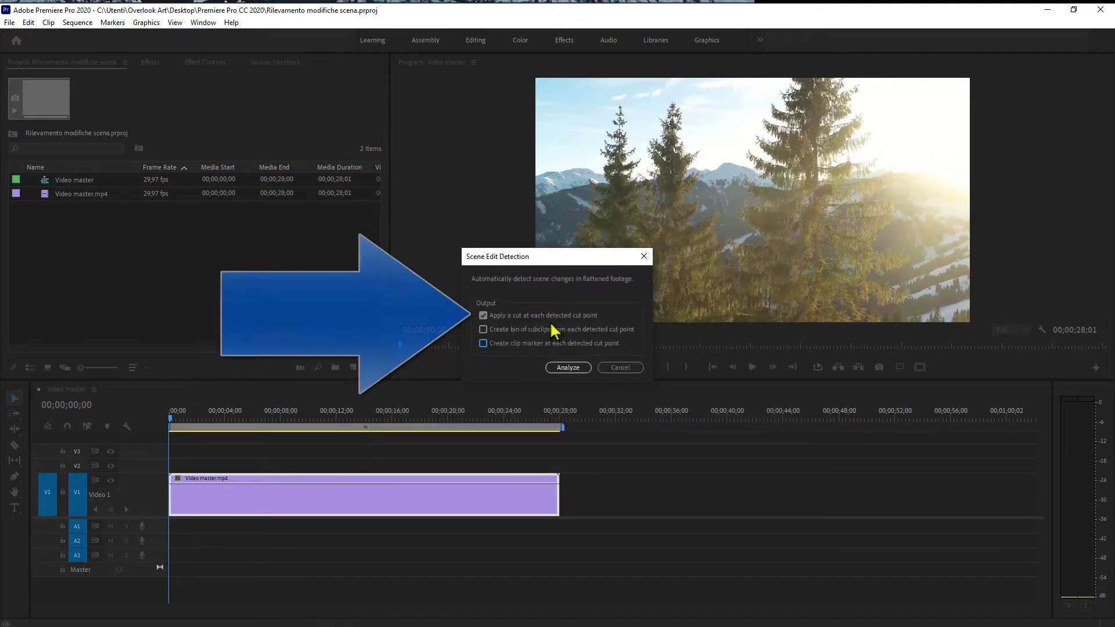
Analyze with 'Apply a cut at each detected cut point' to split the V1 clip into five.
click(569, 368)
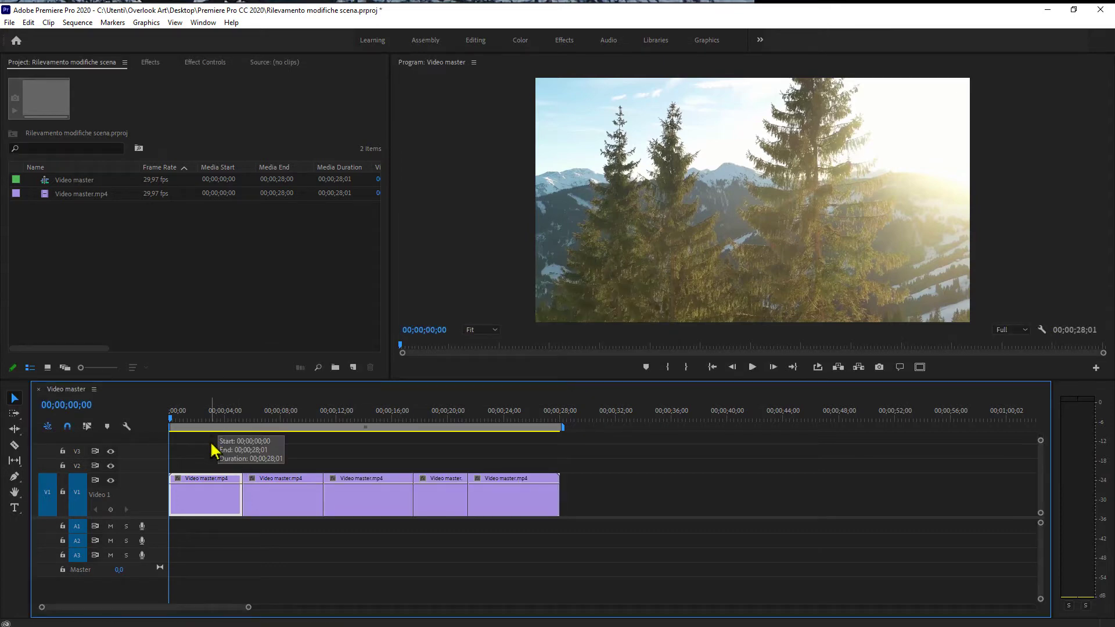
Step through the detected cut points and compare frames on either side of a cut.
key(Down)
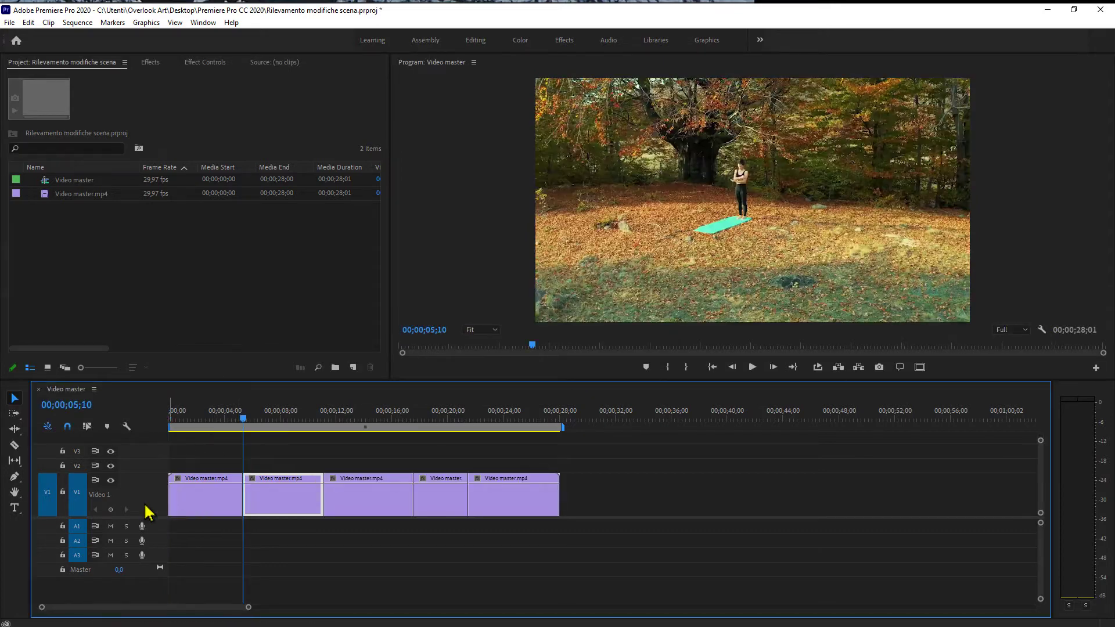
key(Down)
key(Down)
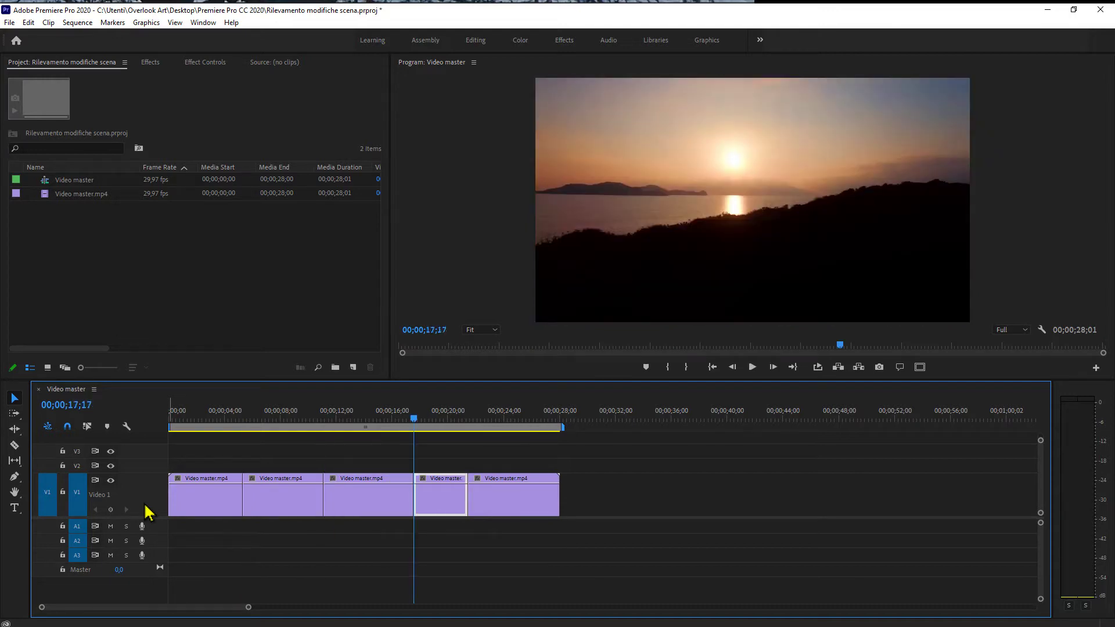
key(Down)
key(Up)
key(Up)
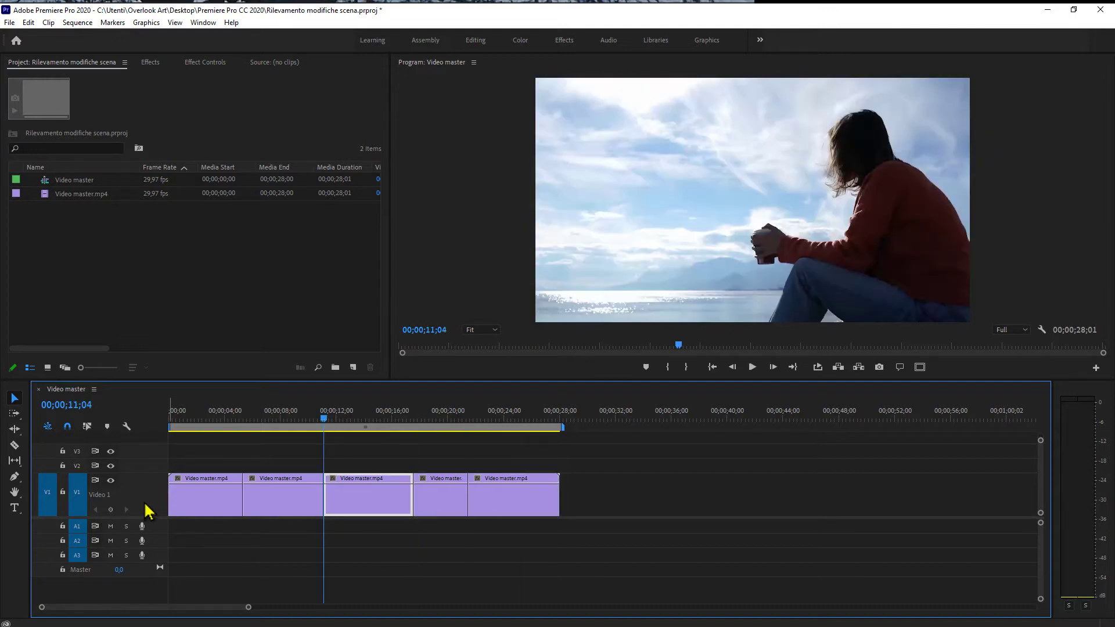
key(Up)
key(Left)
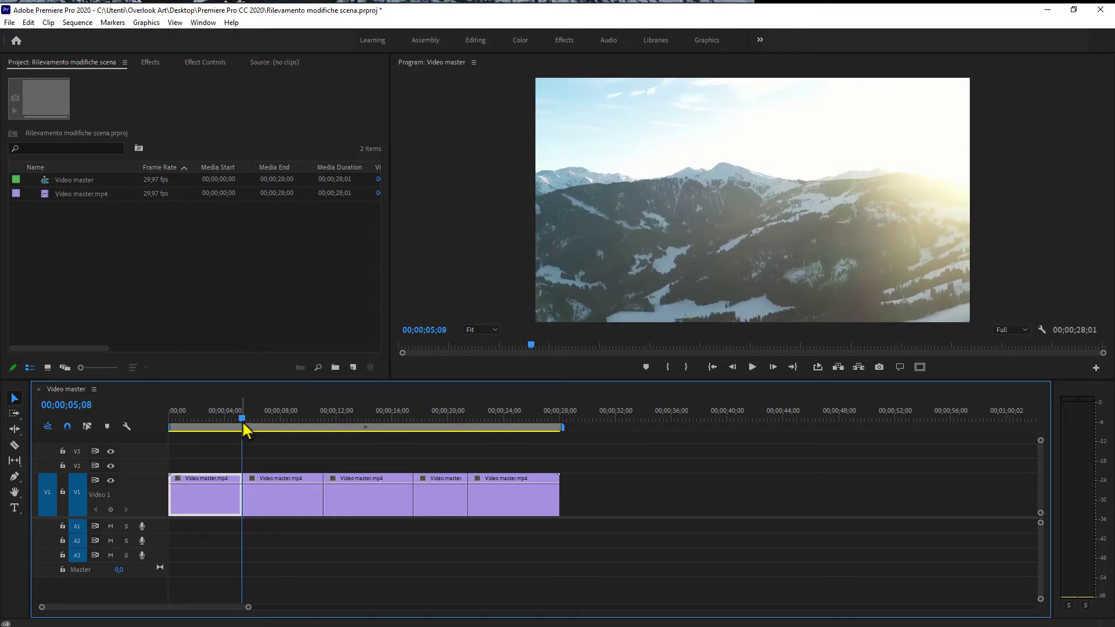
key(Right)
key(Right)
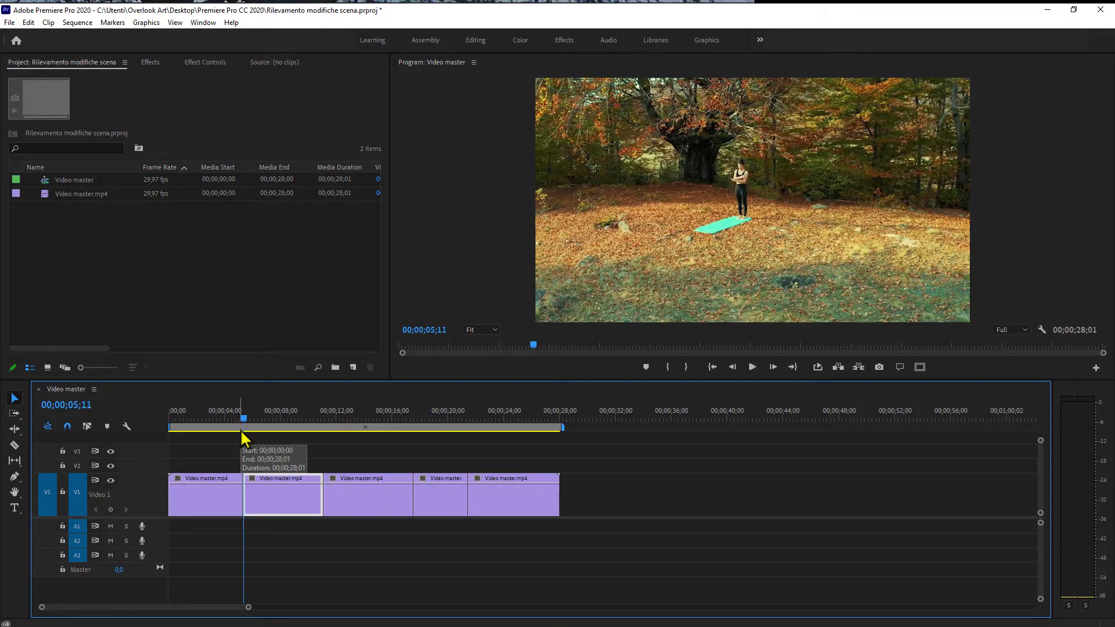
key(Left)
key(Left)
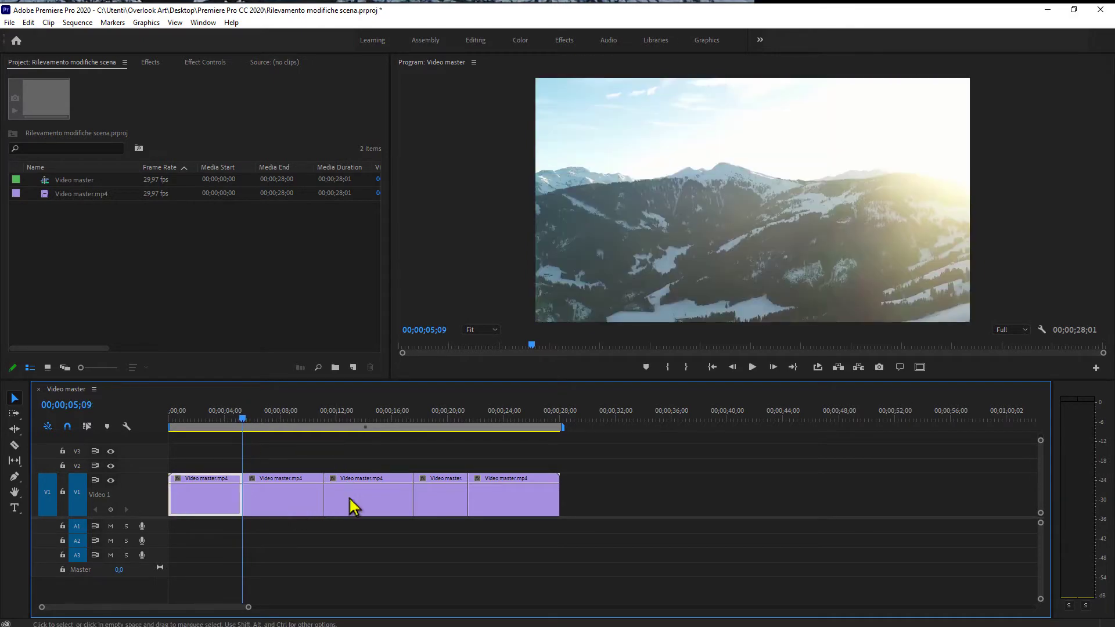
Move two of the cut clips around, then undo back to one uncut clip.
drag(277, 510, 630, 451)
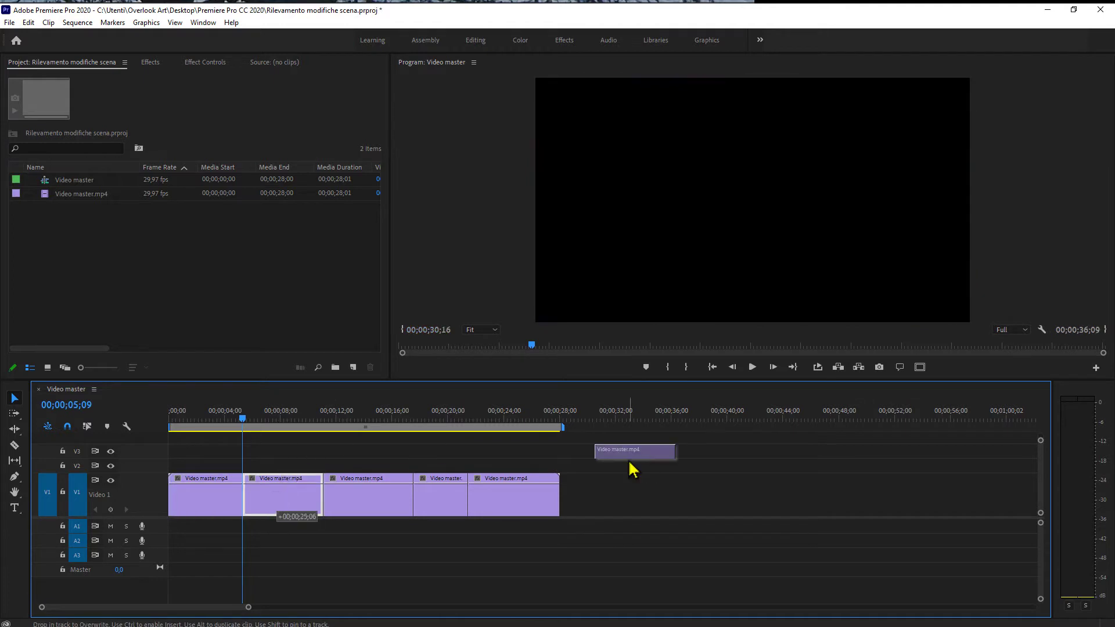
drag(357, 506, 306, 510)
key(ctrl+z)
key(ctrl+z)
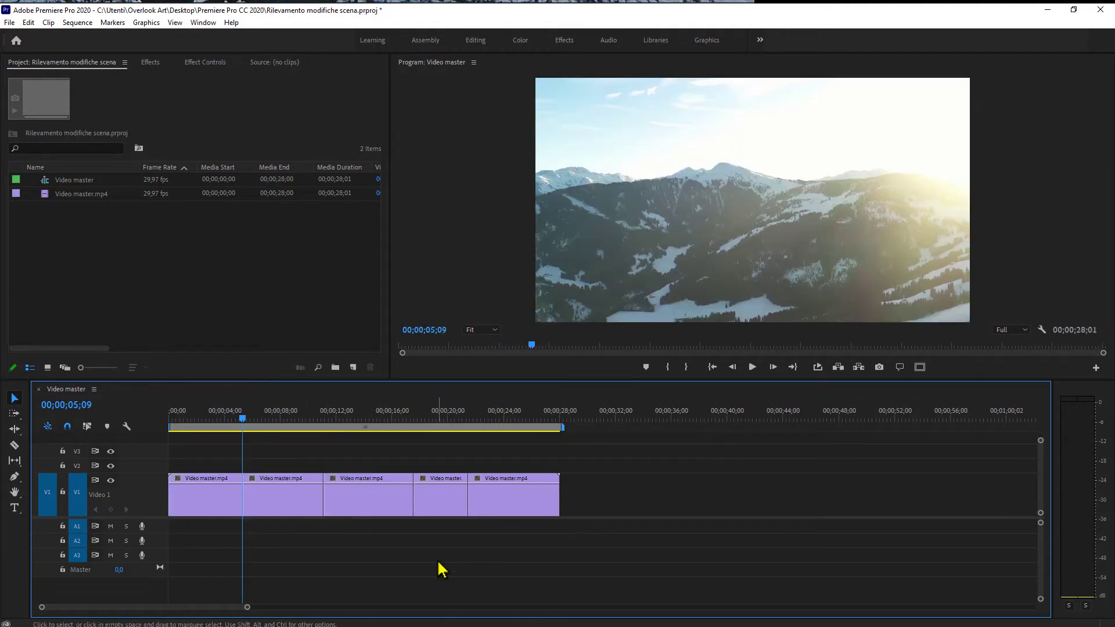
key(ctrl+z)
key(ctrl+z)
key(ctrl+z)
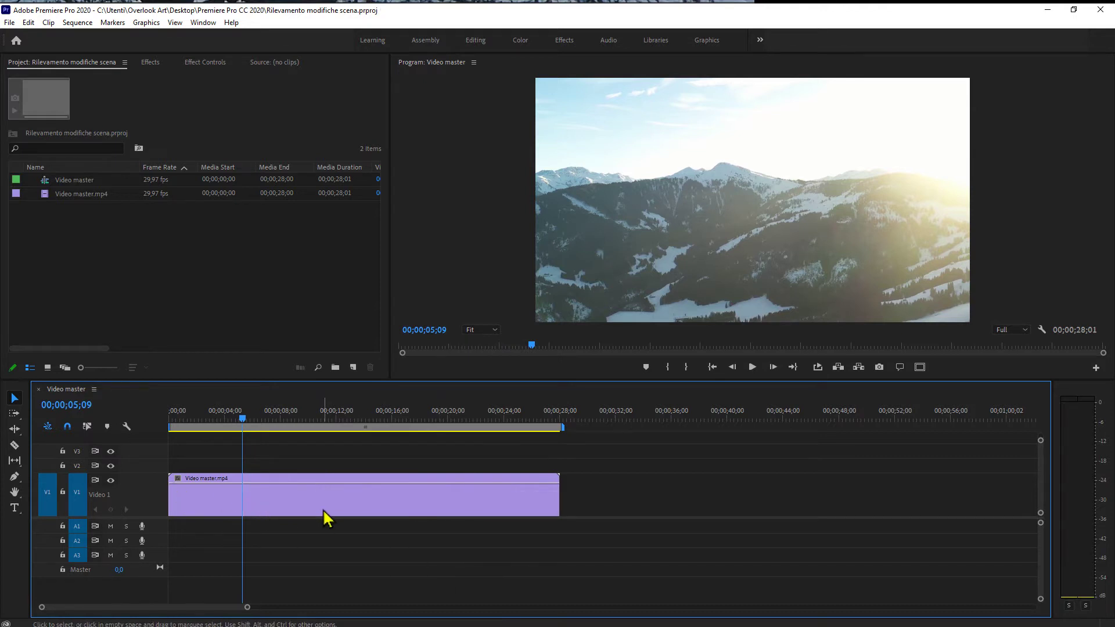
Run Scene Edit Detection on Video master.mp4 with only 'Create bin of subclips' checked.
right_click(324, 512)
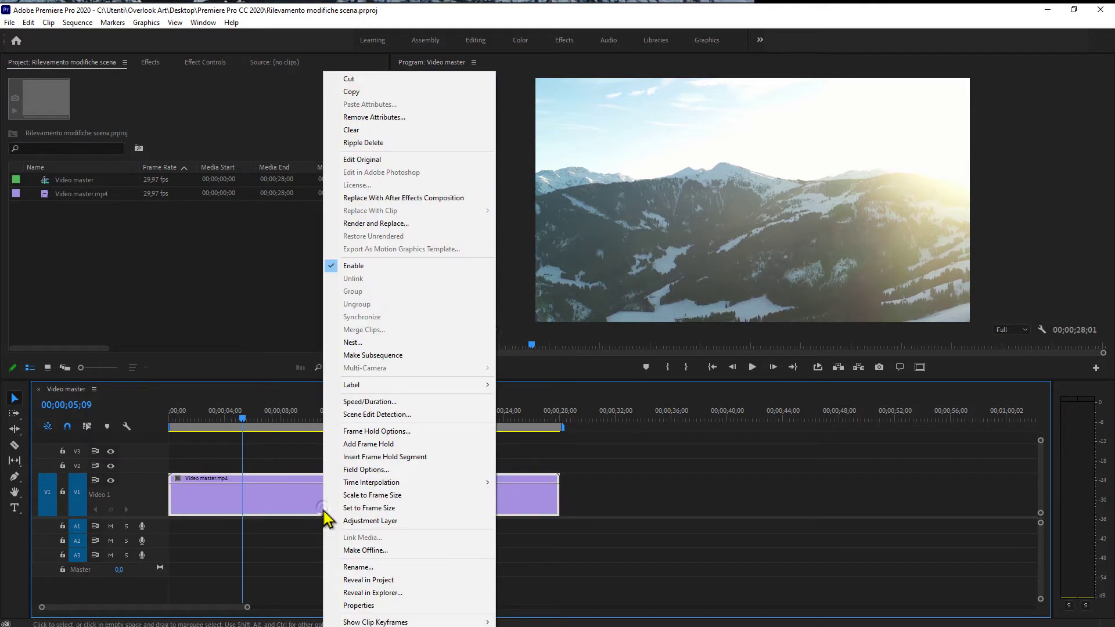
click(385, 415)
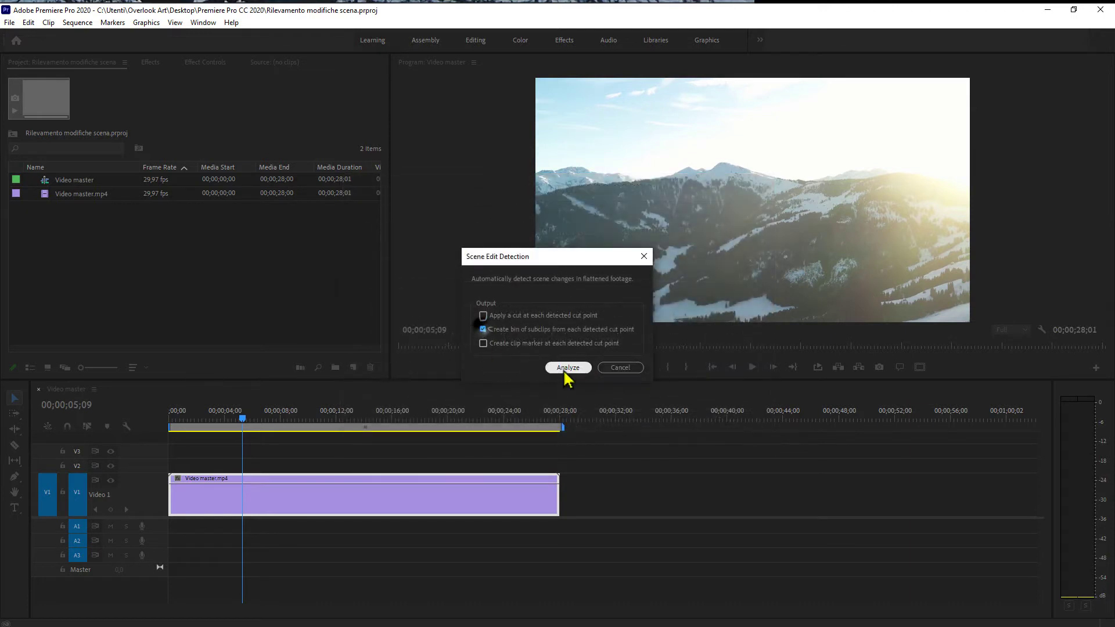
click(563, 370)
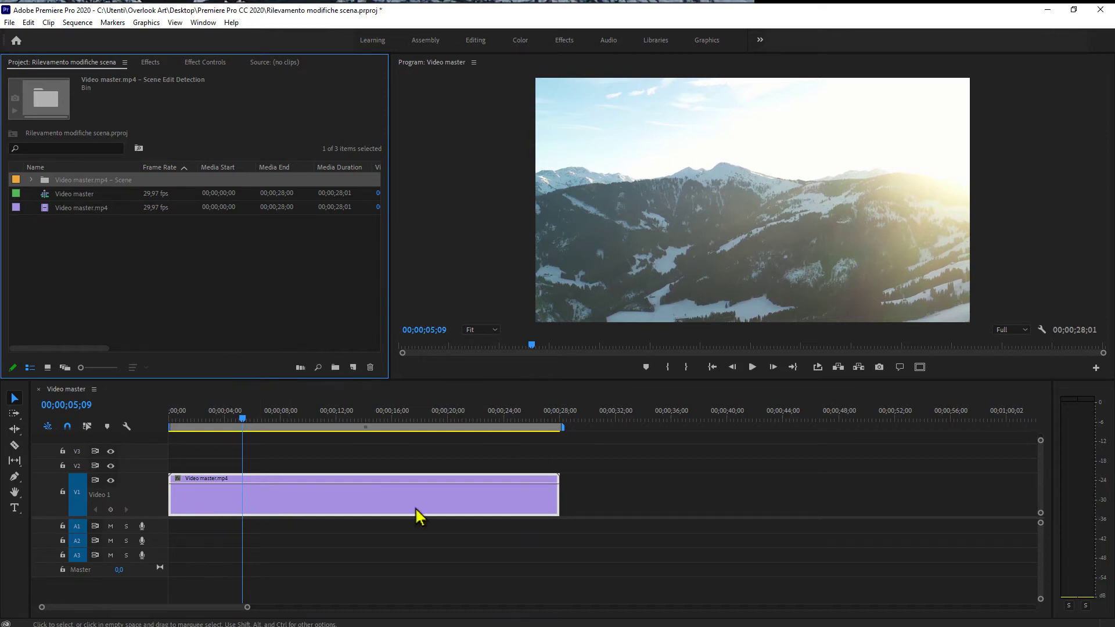
Expand the scene bin and place all five subclips on track V2.
click(30, 181)
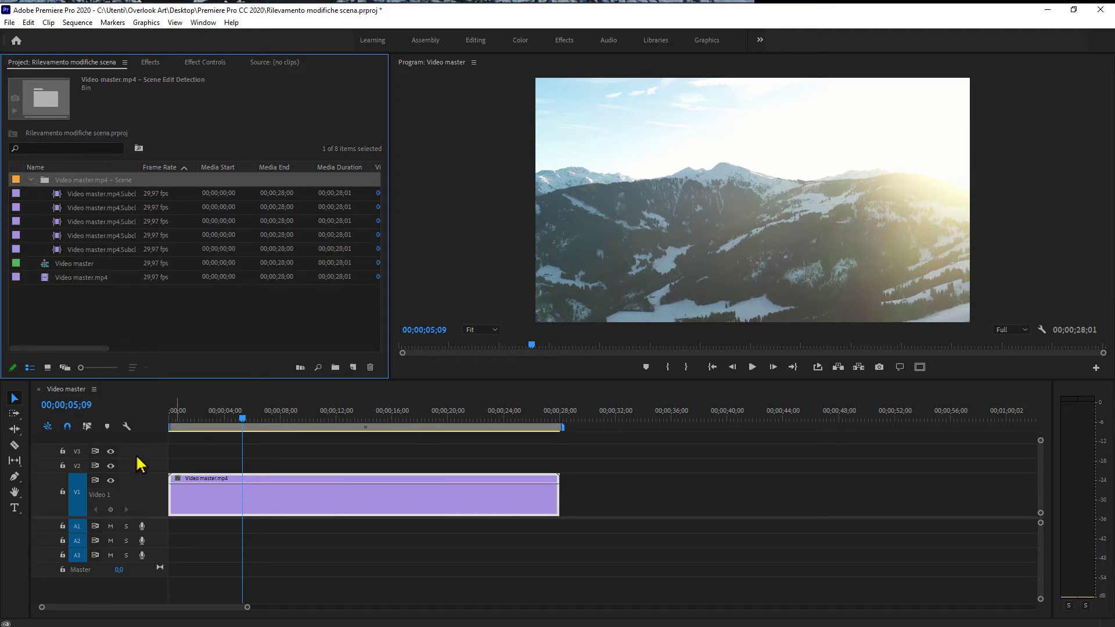
drag(201, 419, 284, 418)
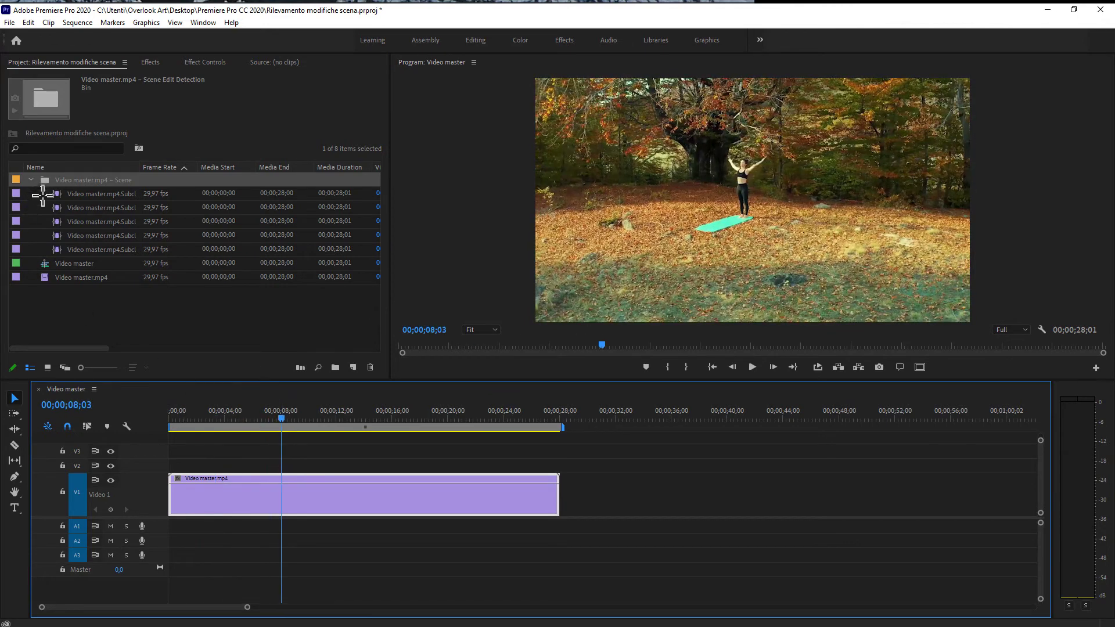
drag(44, 187, 64, 253)
drag(74, 224, 169, 465)
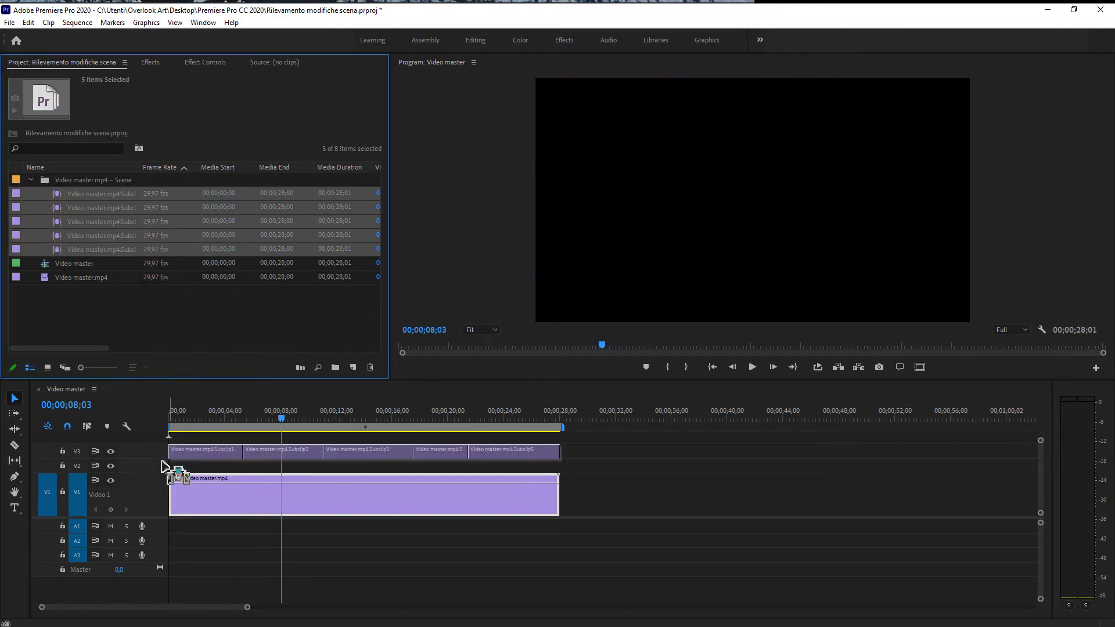
Scrub to the lake scene, undo the V2 placement, and collapse the Scene bin.
click(203, 413)
drag(225, 419, 514, 435)
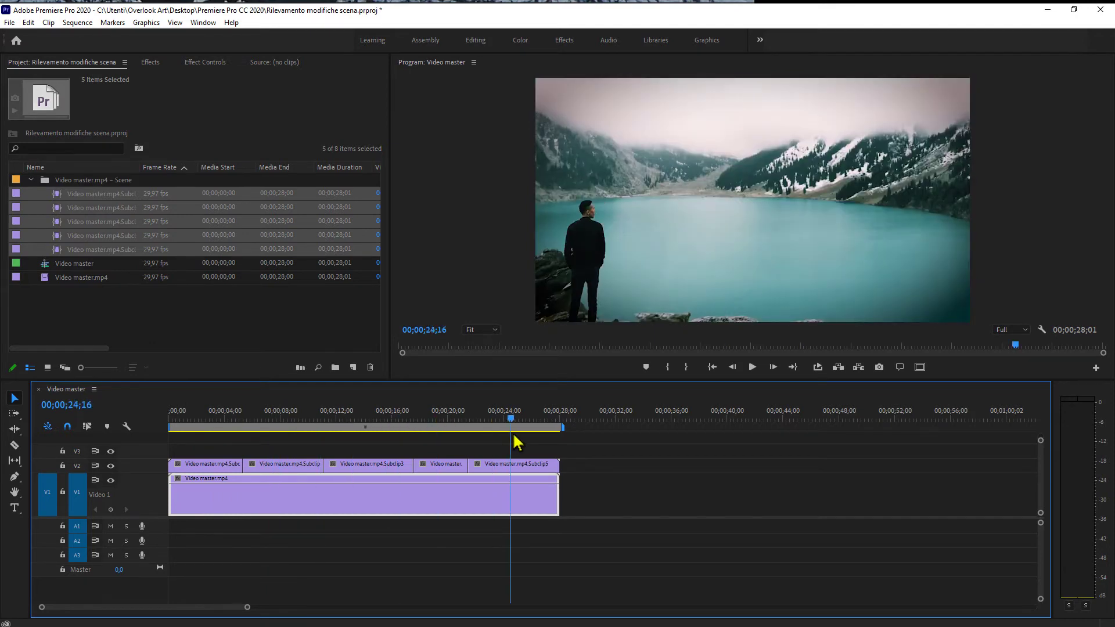
key(ctrl+z)
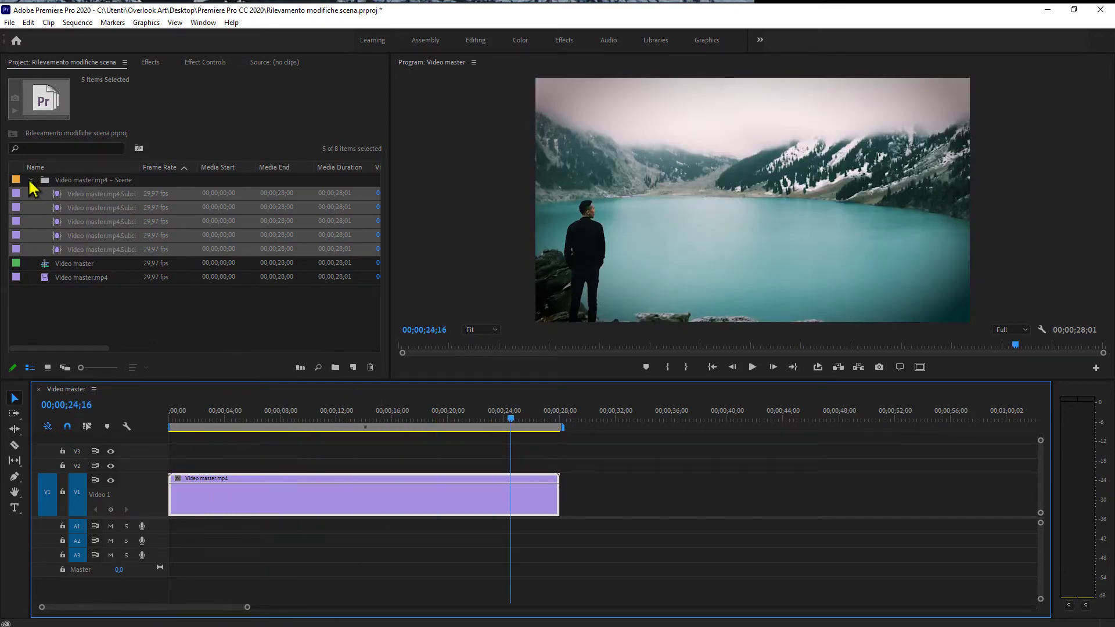
click(31, 180)
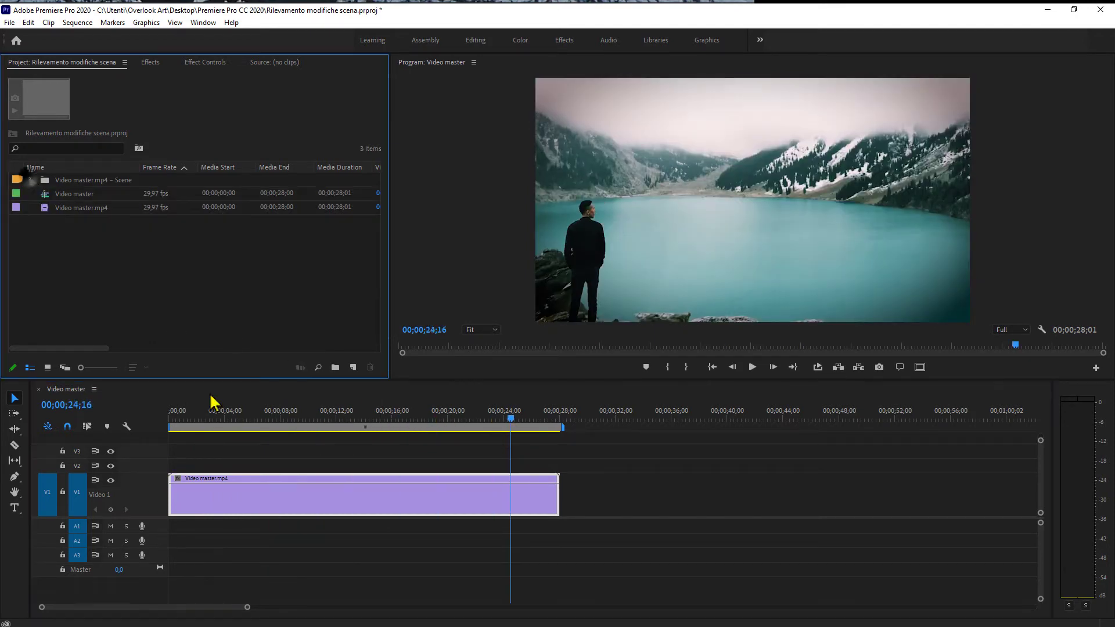
Run Scene Edit Detection on Video master.mp4 with only 'Create clip marker' checked.
right_click(343, 503)
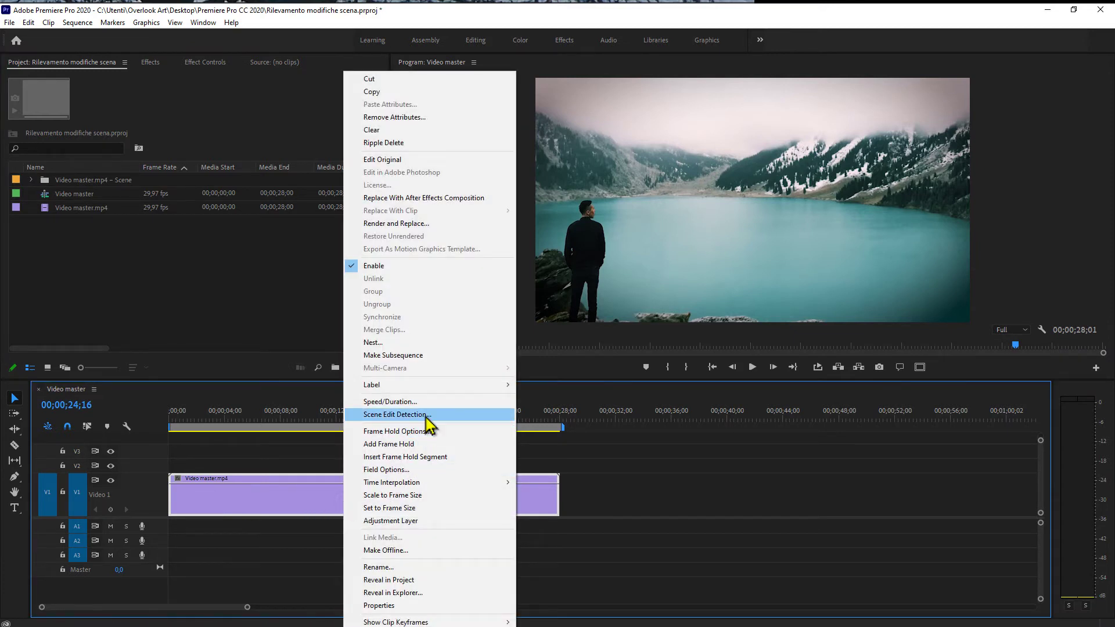
click(427, 417)
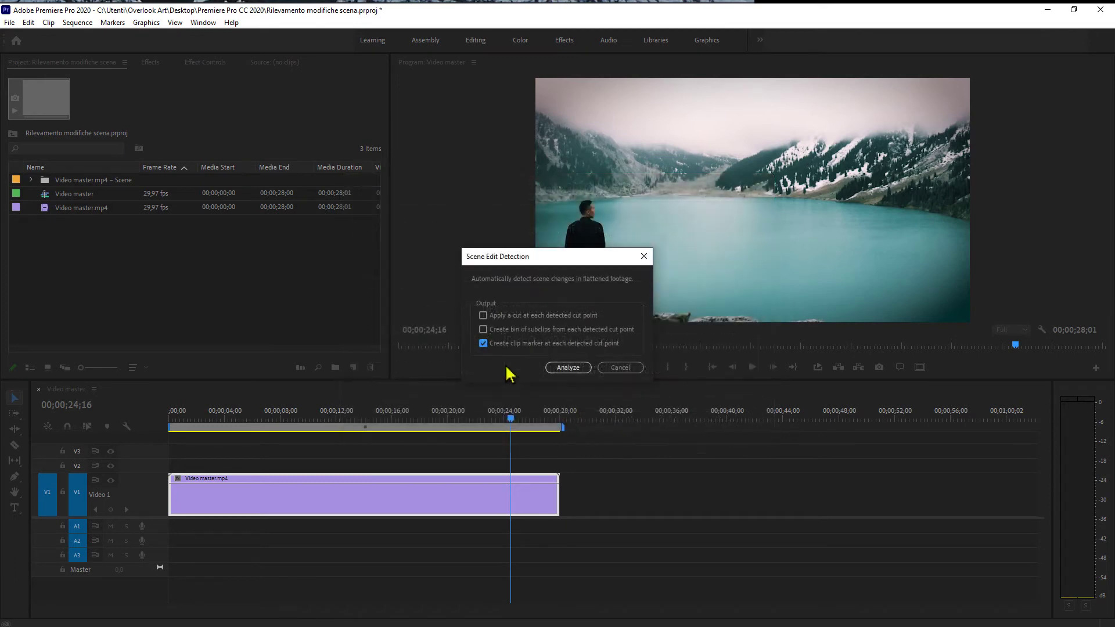
click(562, 368)
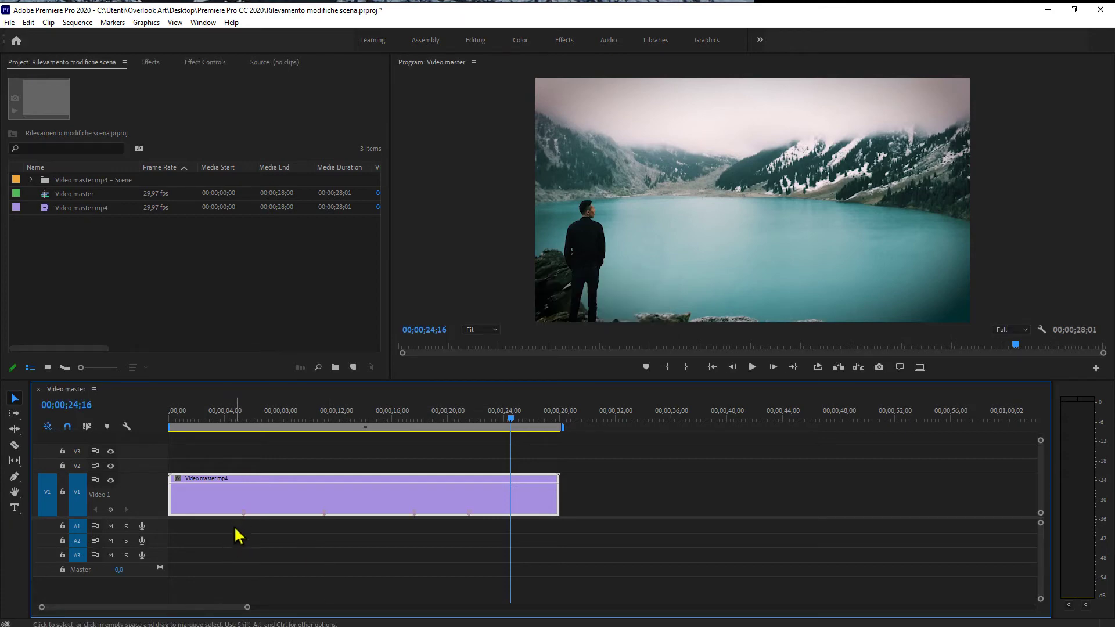
Zoom into the timeline and scrub from 00;00;05;06 across the first scene-change markers.
click(241, 417)
key(=)
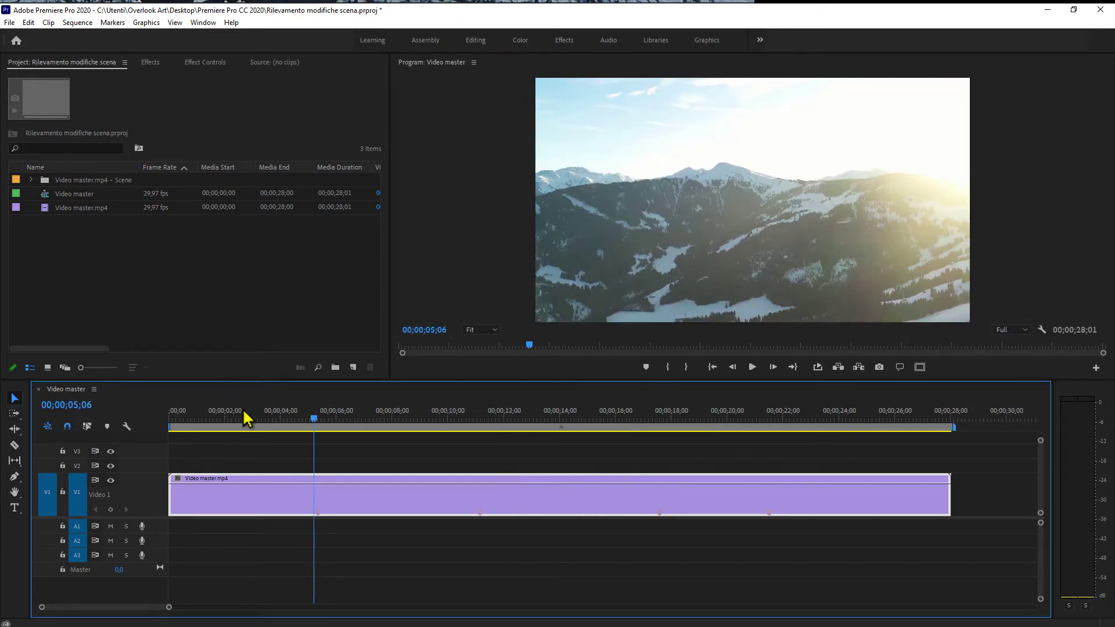
drag(243, 411, 320, 421)
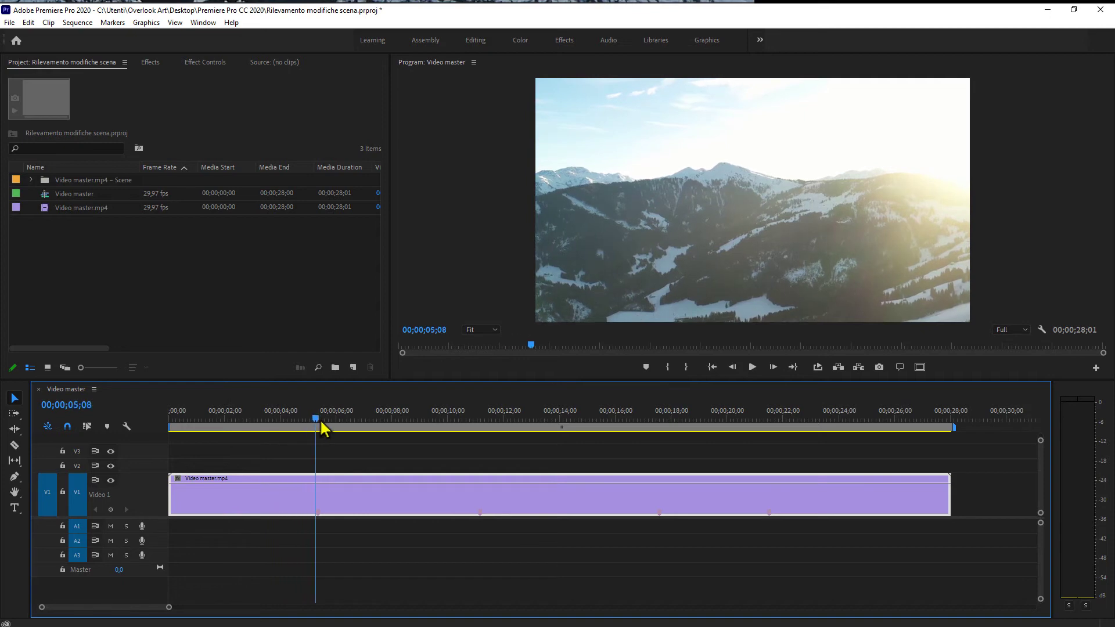
mouse_move(321, 421)
mouse_down()
mouse_move(271, 431)
mouse_move(317, 432)
mouse_up()
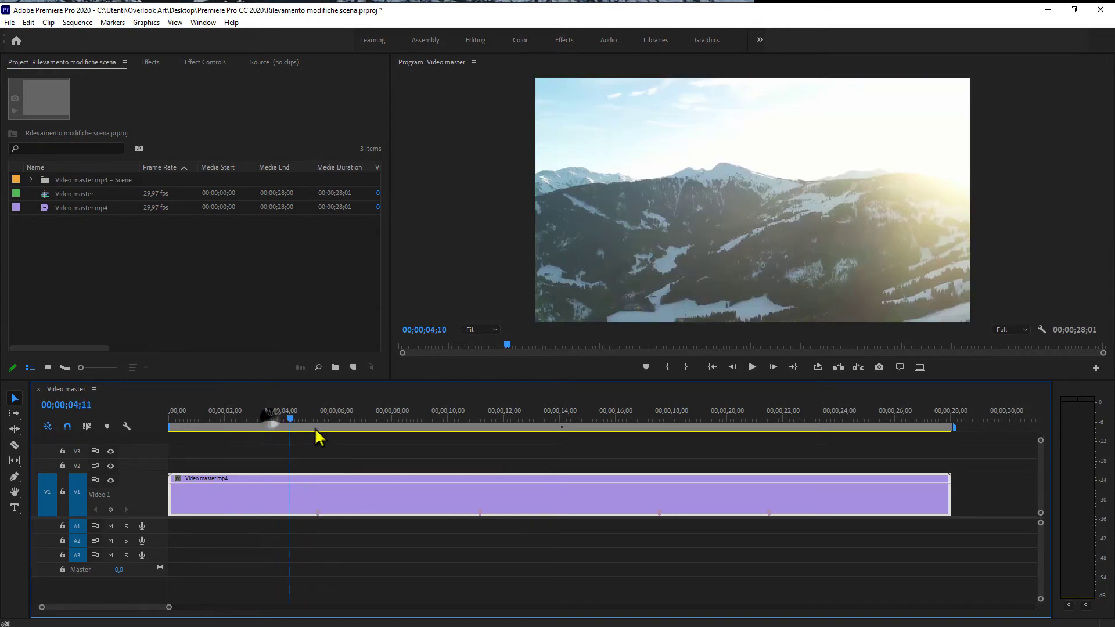
drag(441, 421, 478, 422)
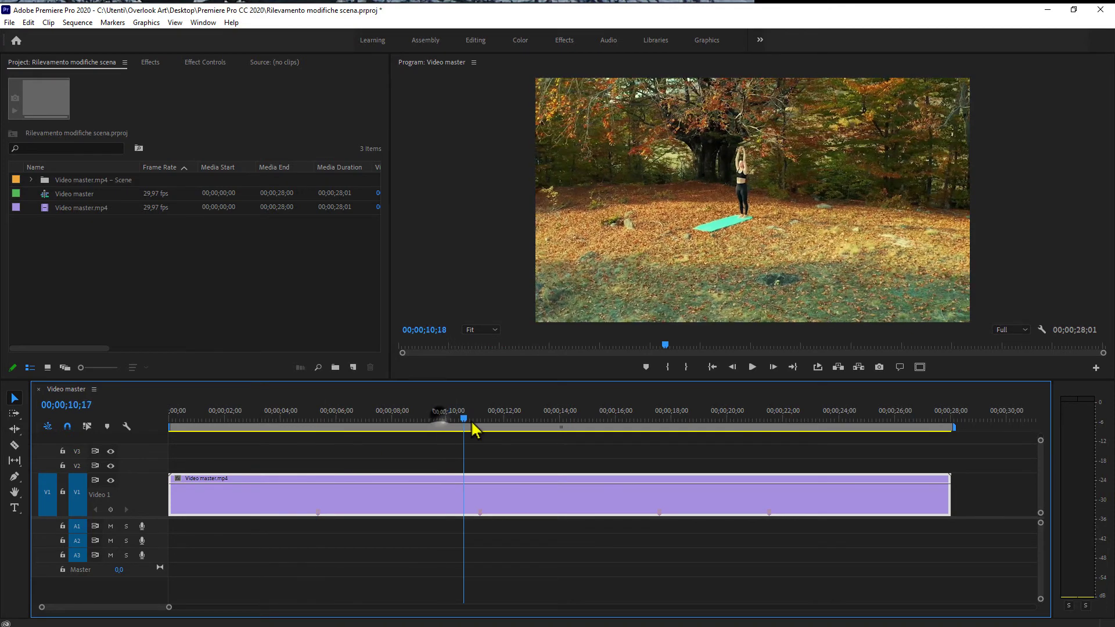
Check the sunset and lake scenes, return to the autumn forest, shrink tracks and zoom out.
click(658, 417)
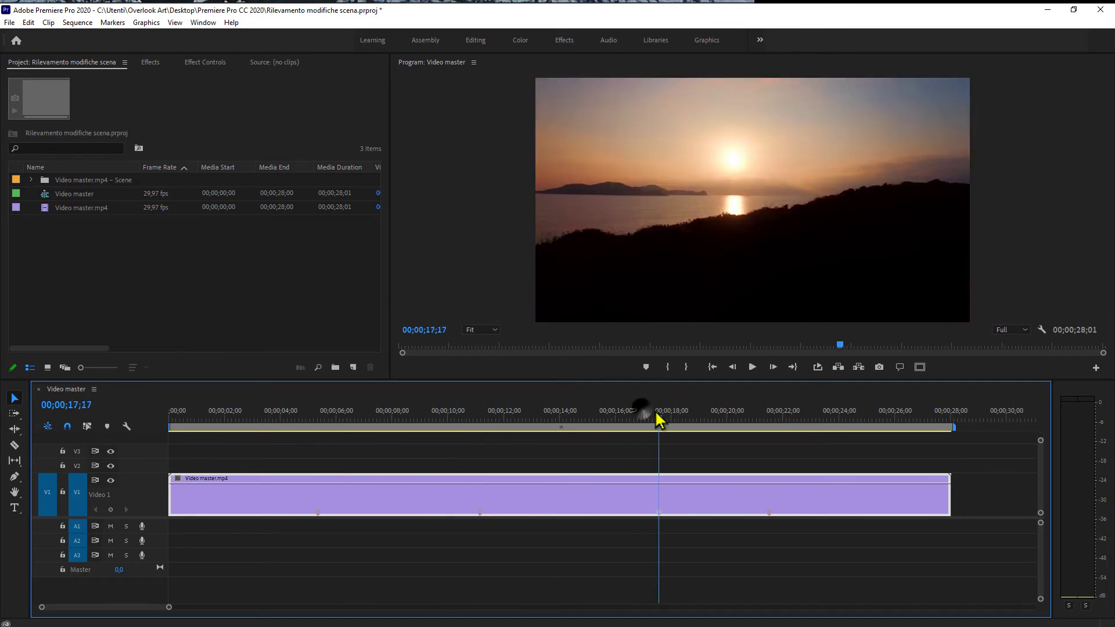
mouse_move(667, 416)
mouse_down()
mouse_move(771, 431)
mouse_move(513, 450)
mouse_up()
drag(440, 452, 321, 450)
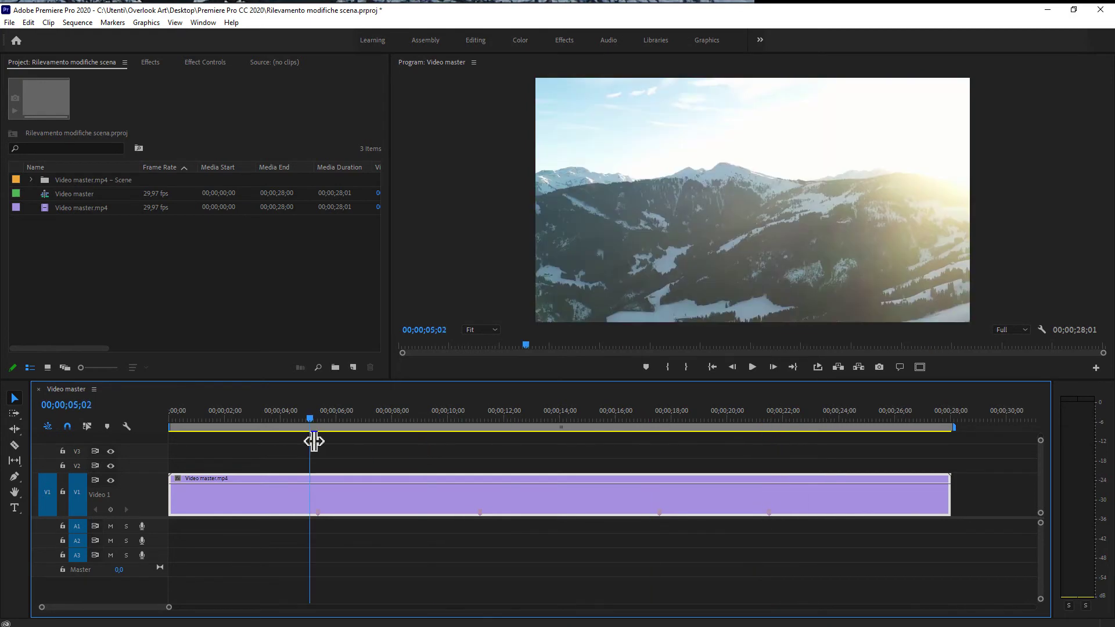
key(ctrl+minus)
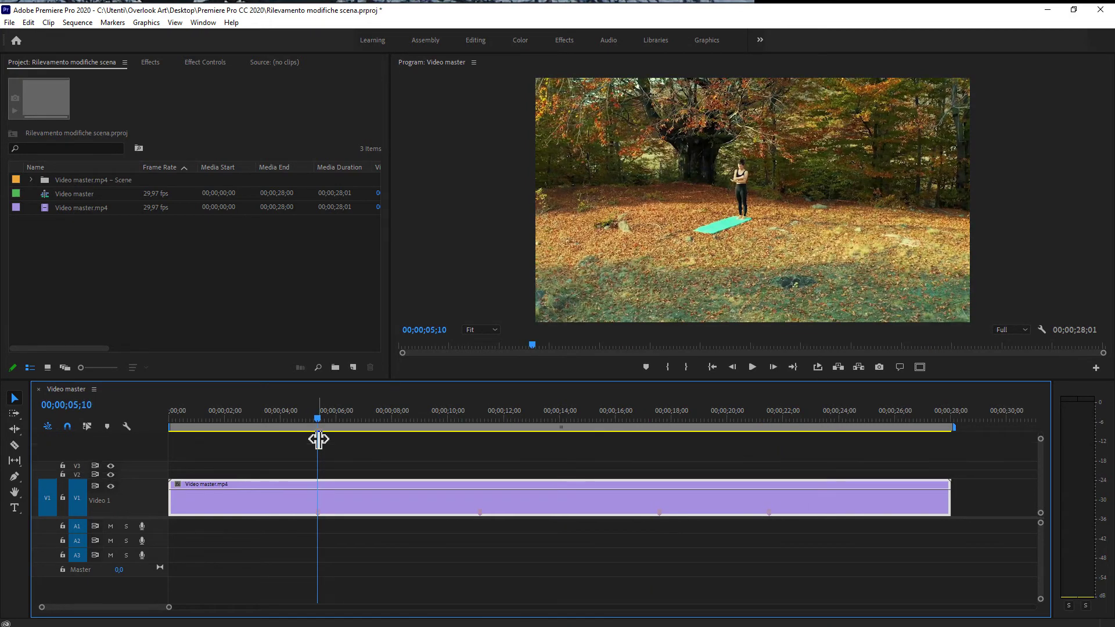
key(minus)
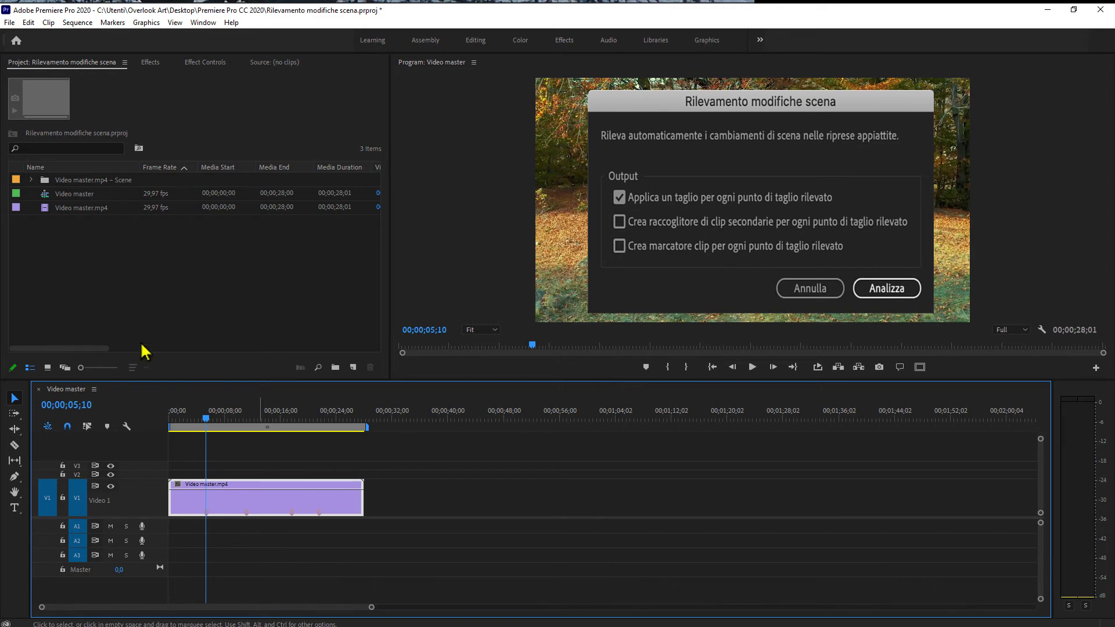
click(31, 180)
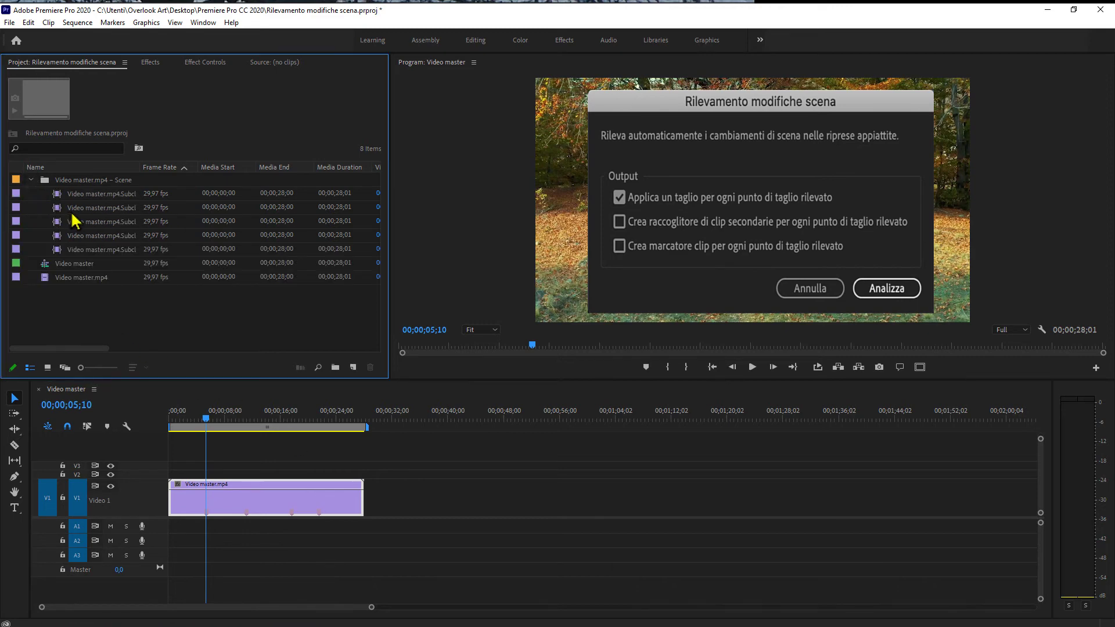
click(31, 180)
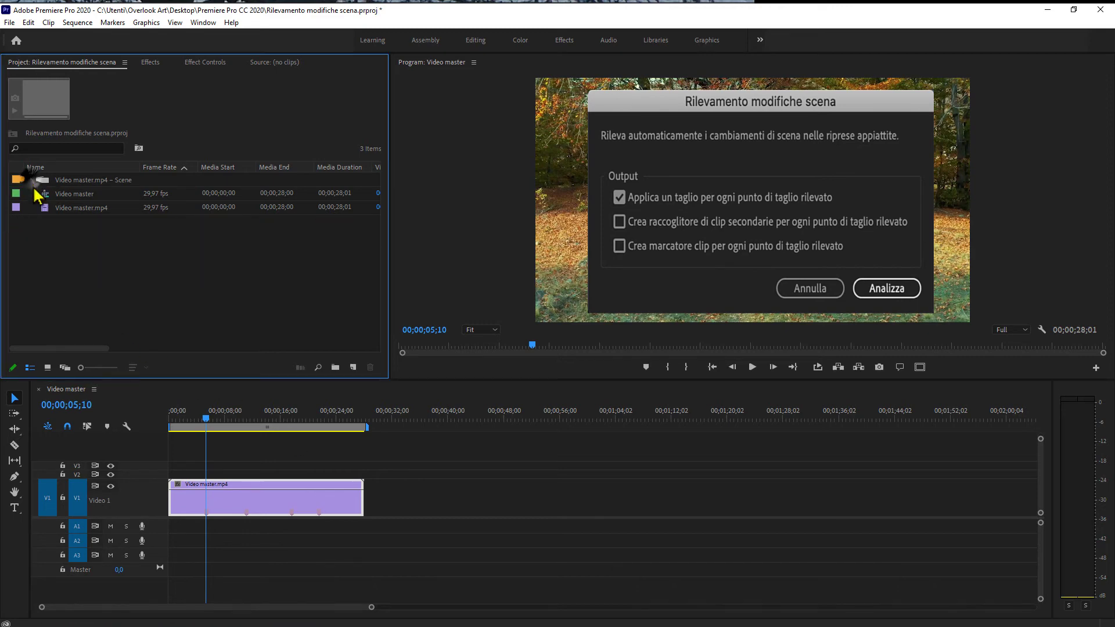
right_click(298, 515)
click(360, 413)
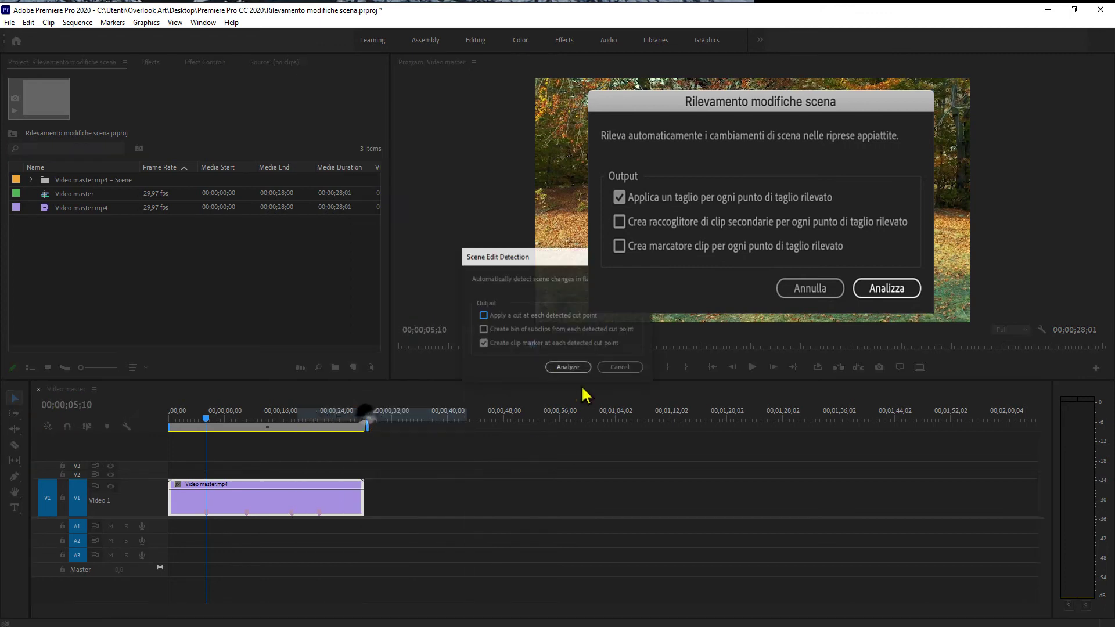
click(482, 315)
click(484, 329)
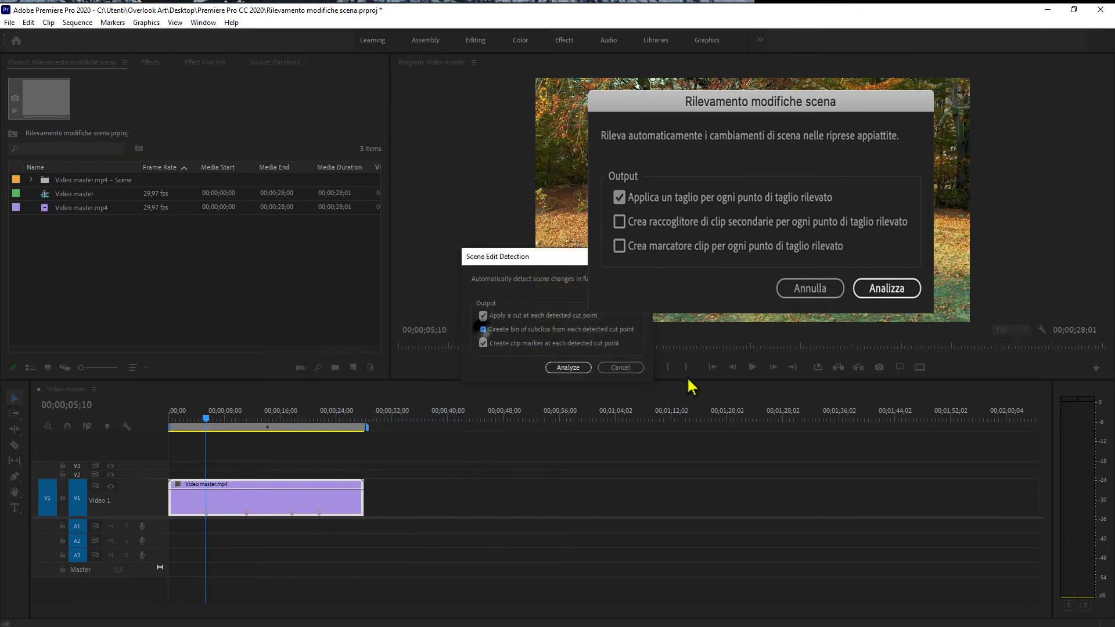
click(614, 370)
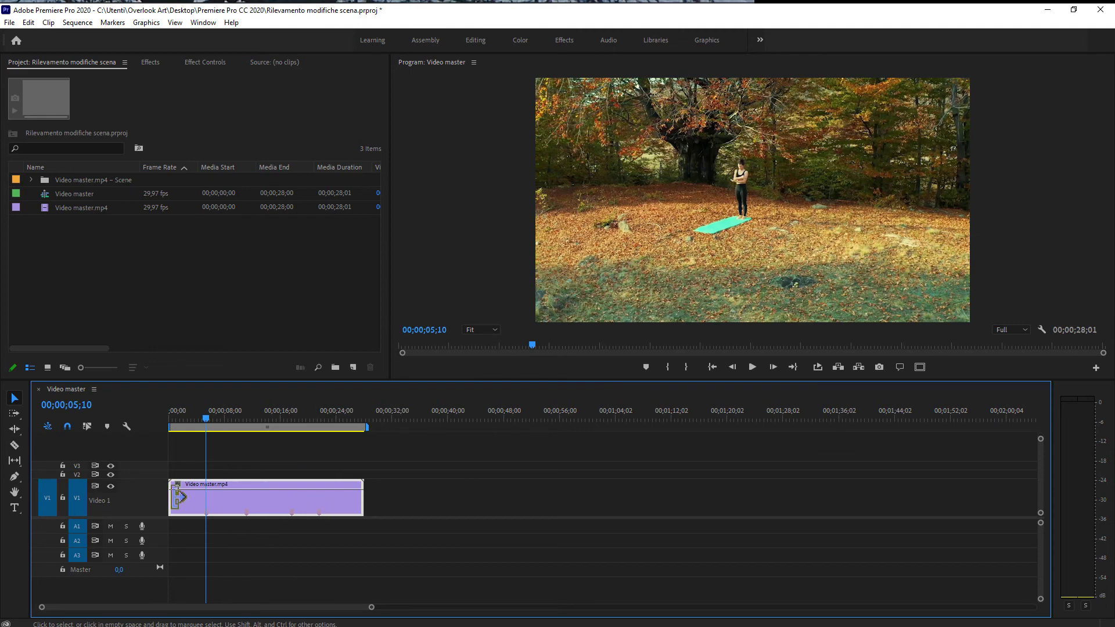
double_click(155, 498)
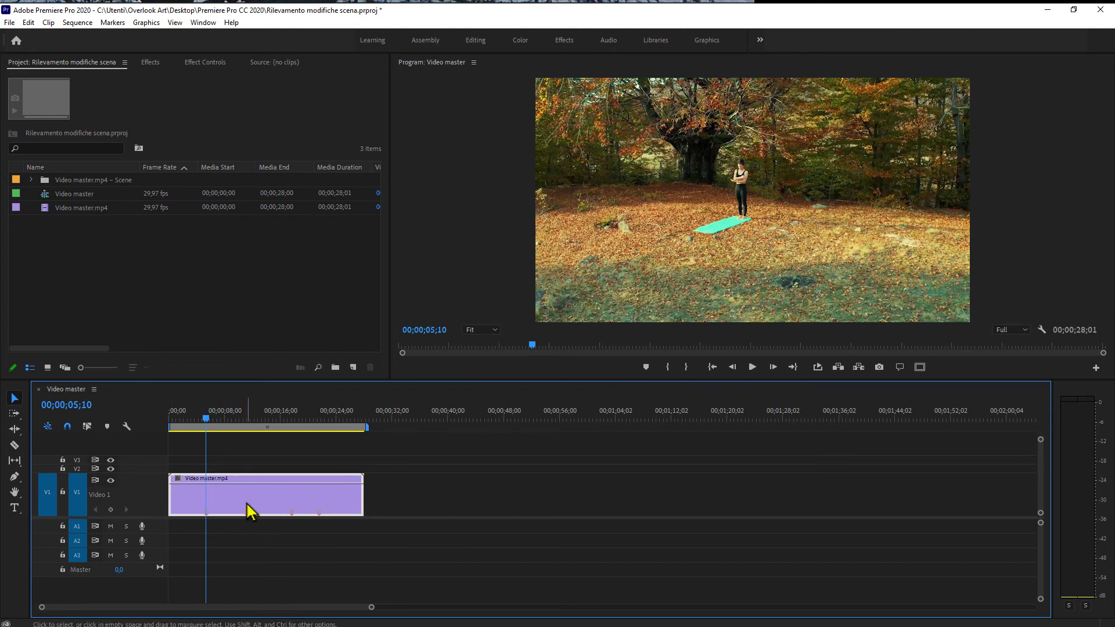
key(equal)
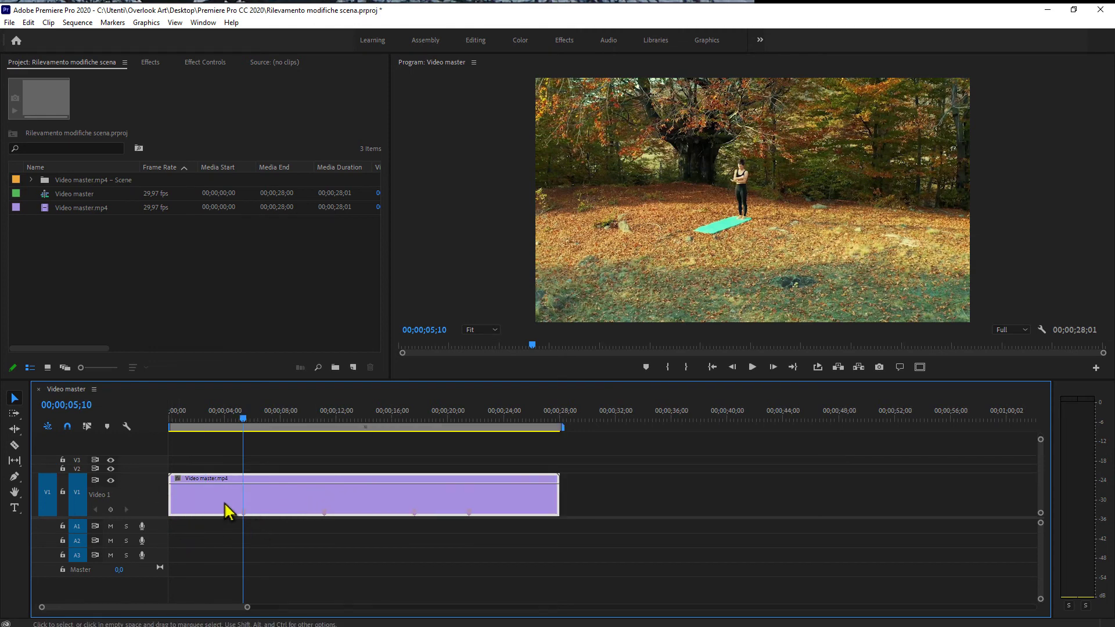